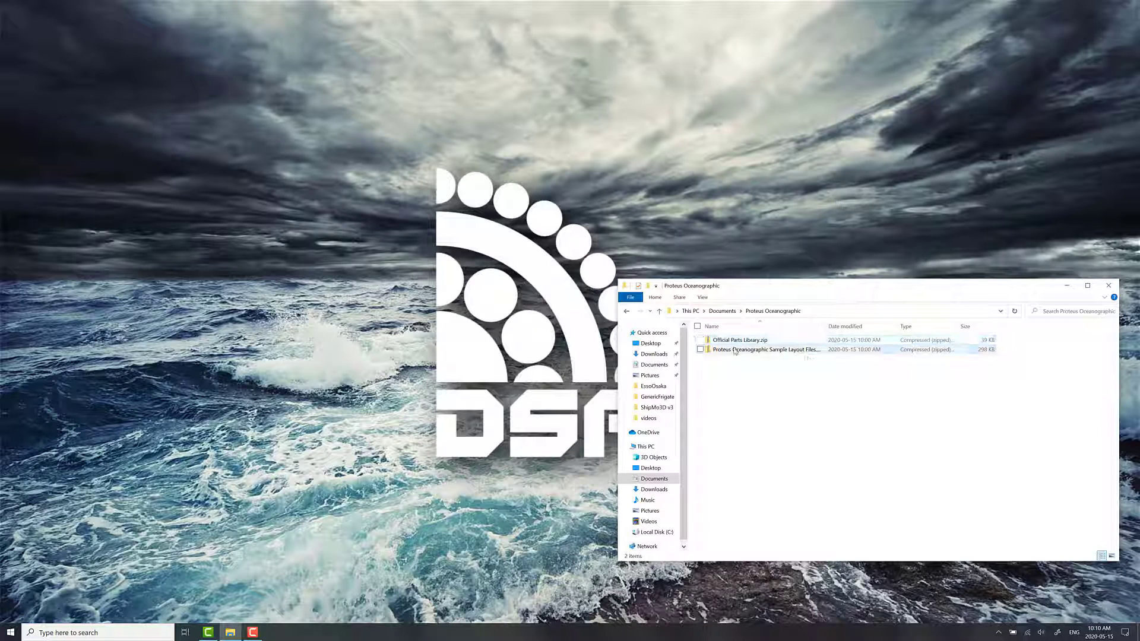
- Extract the sample layout zip to its suggested folder and open the SOFS 5 subfolder
right_click(734, 351)
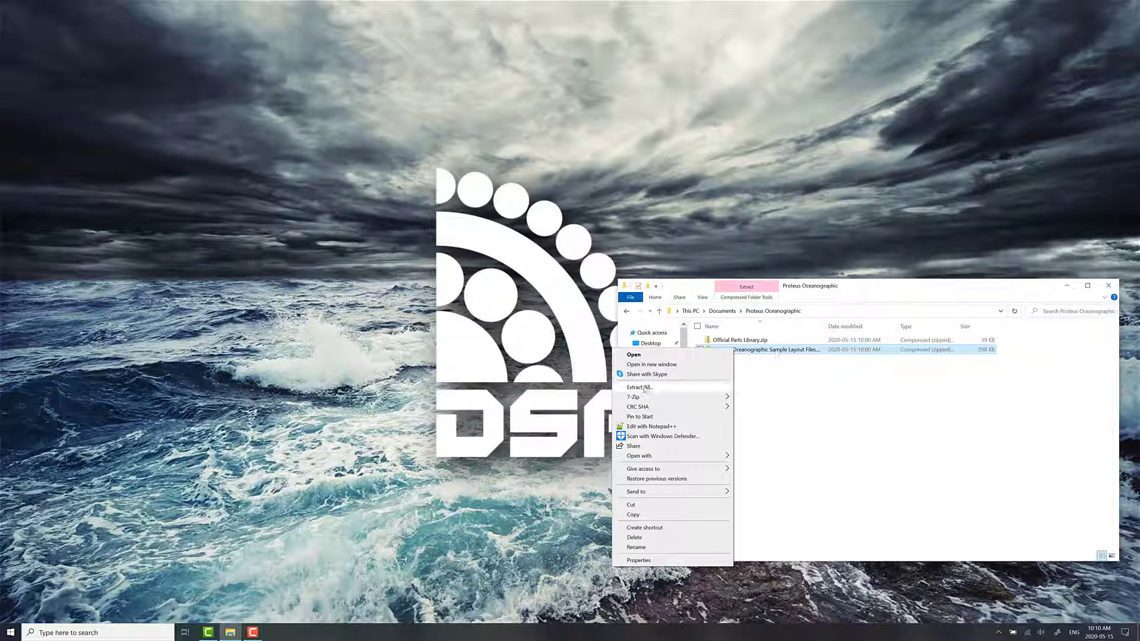
left_click(640, 387)
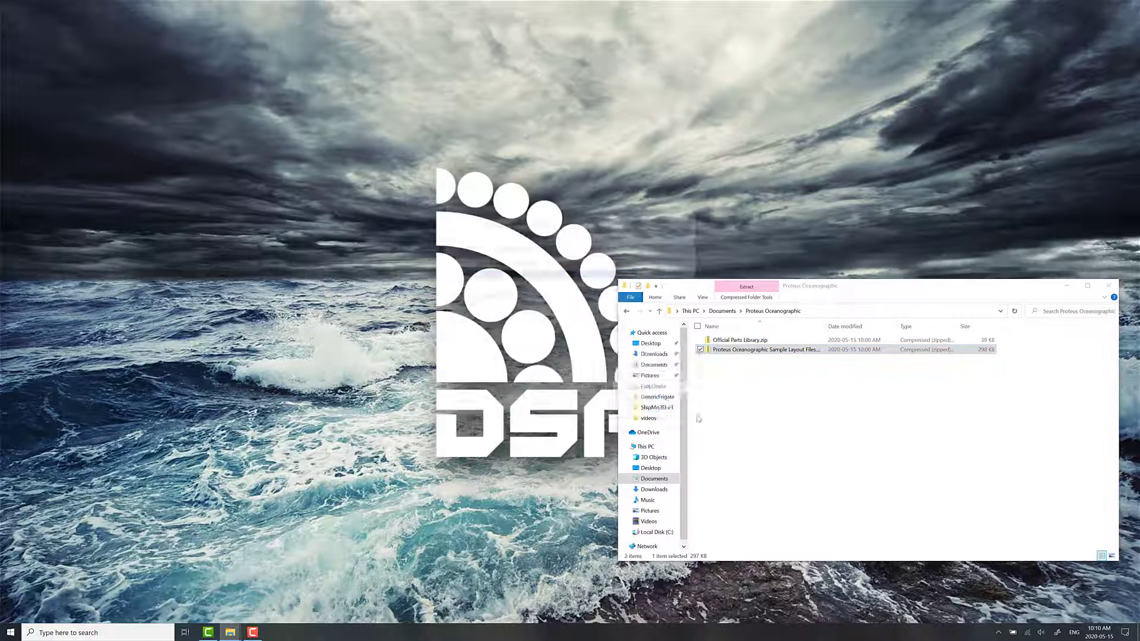
left_click(645, 410)
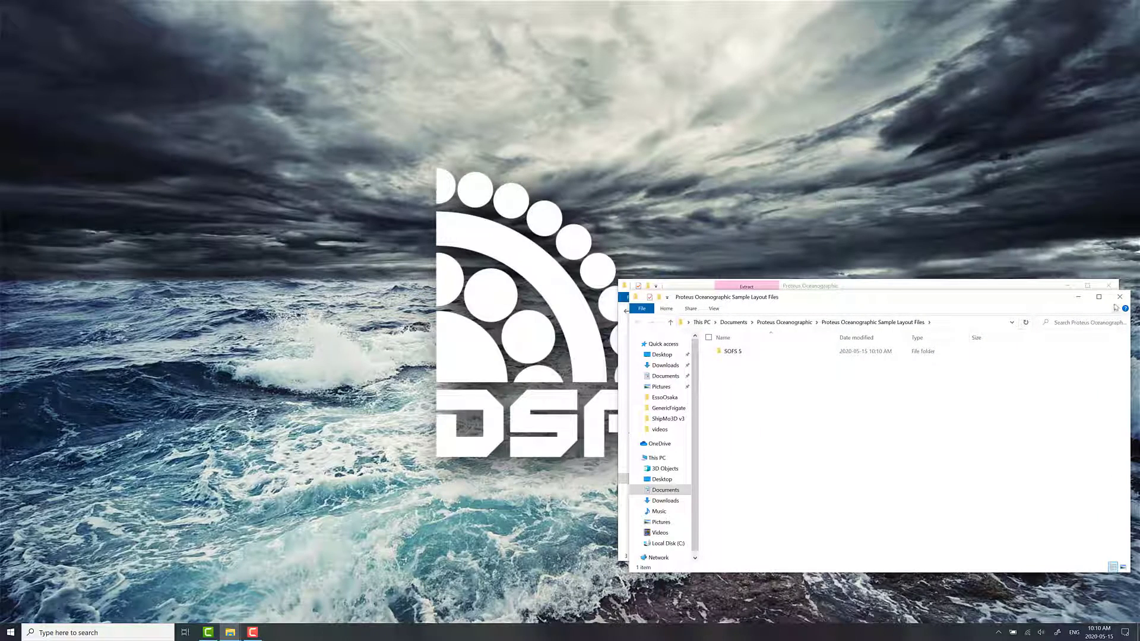
left_click_drag(1024, 301, 976, 407)
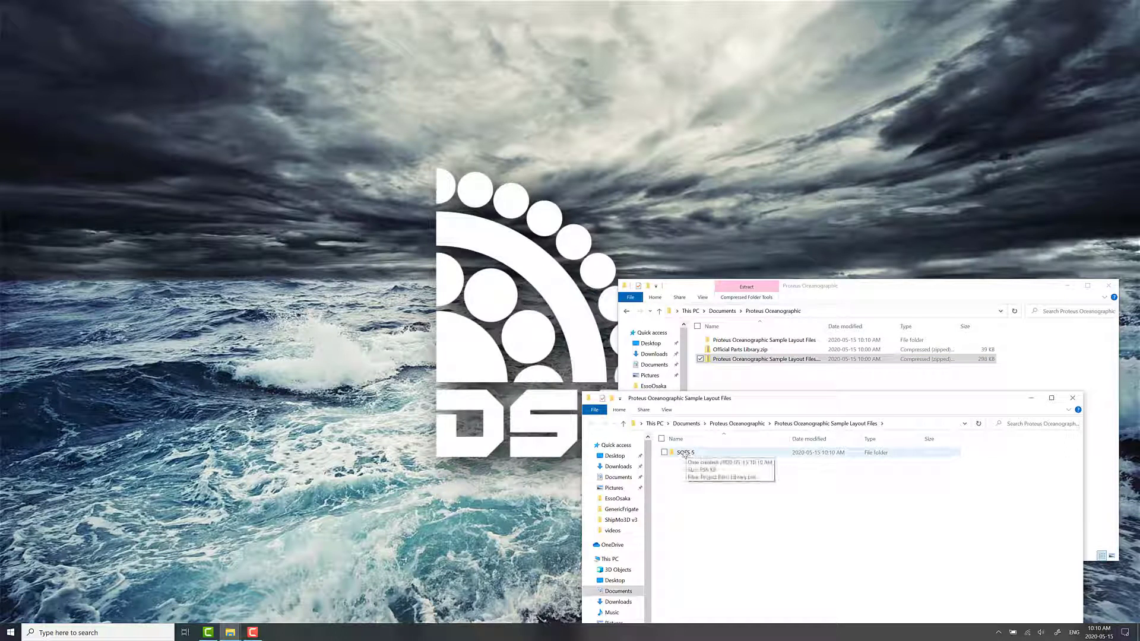
double_click(685, 453)
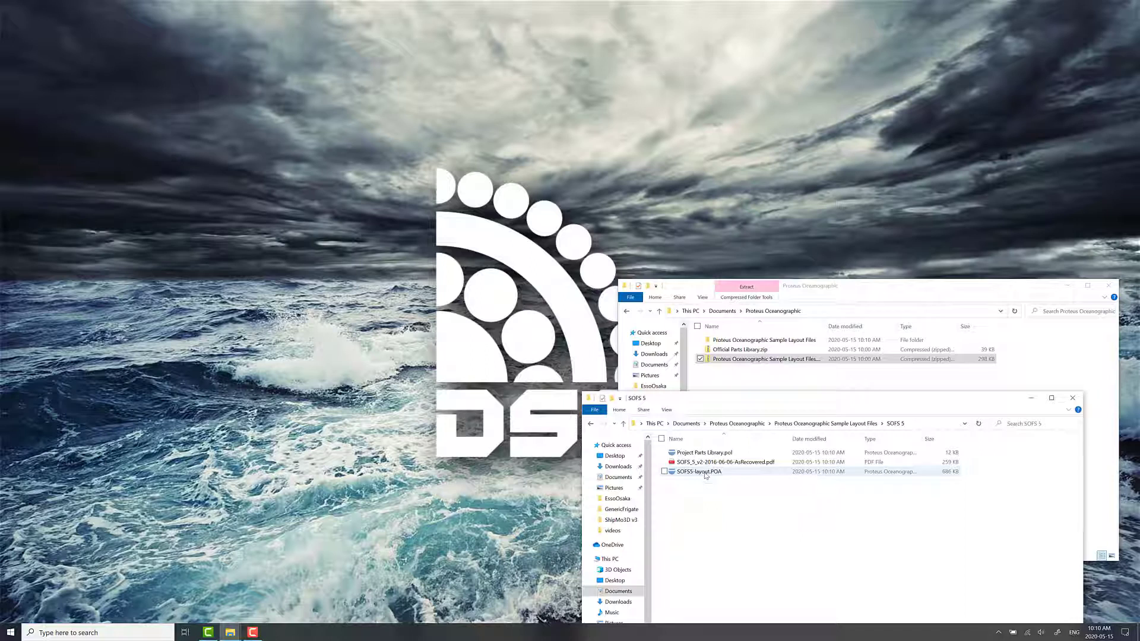
- Open SOFS5-layout.POA in Proteus and the SOFS 5 PDF in Edge, scrolled to the lower mooring
left_click(708, 473)
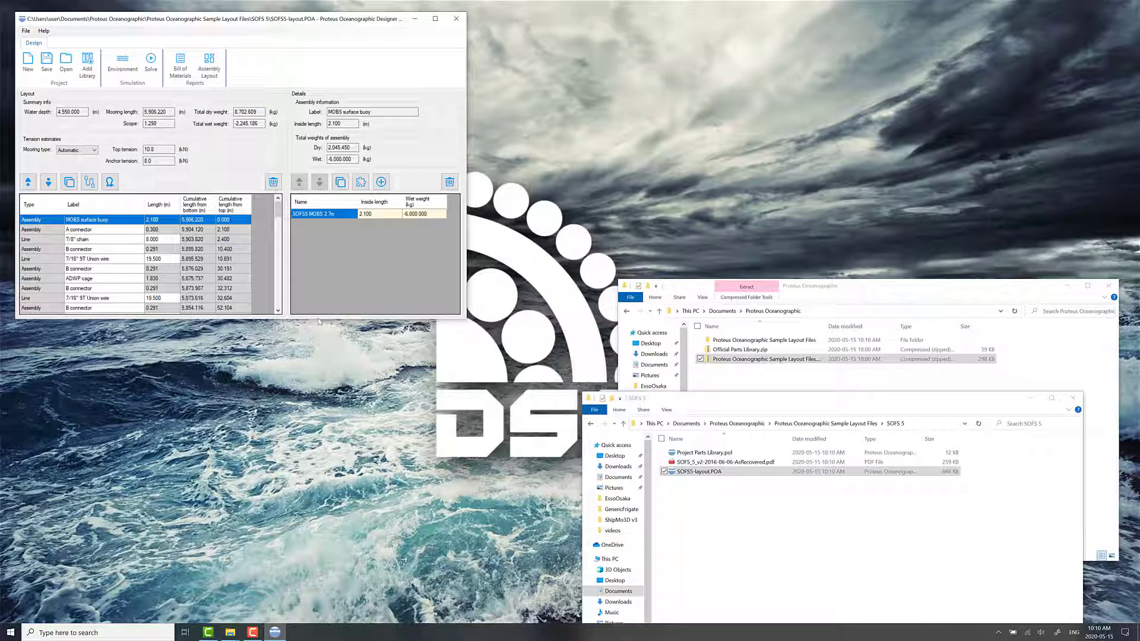
left_click_drag(318, 321, 328, 461)
double_click(706, 461)
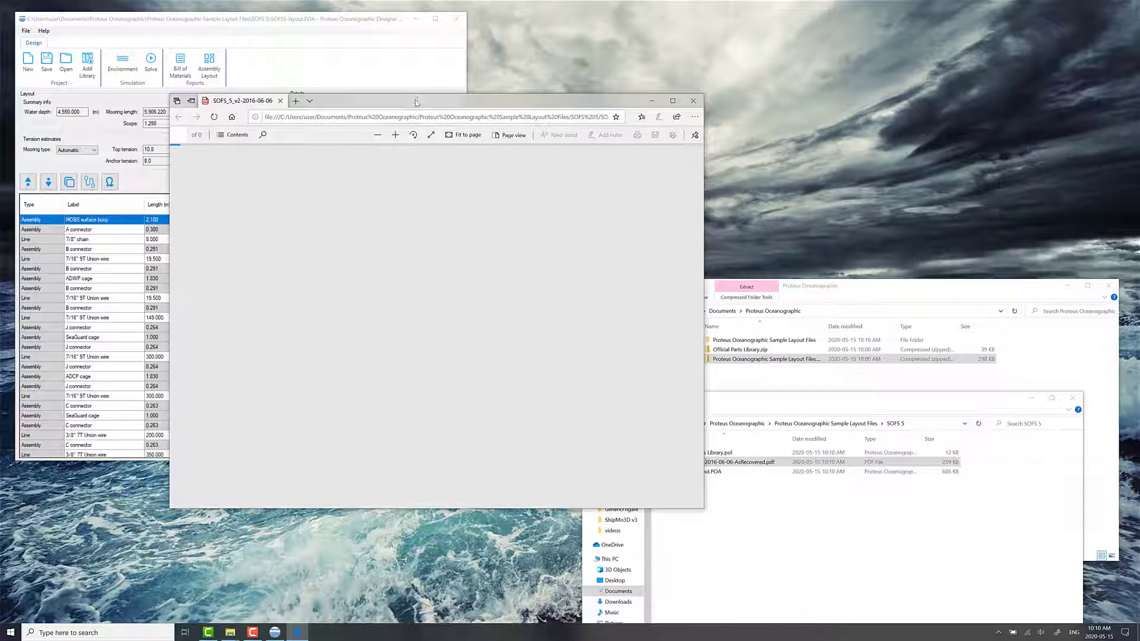
left_click_drag(416, 102, 717, 65)
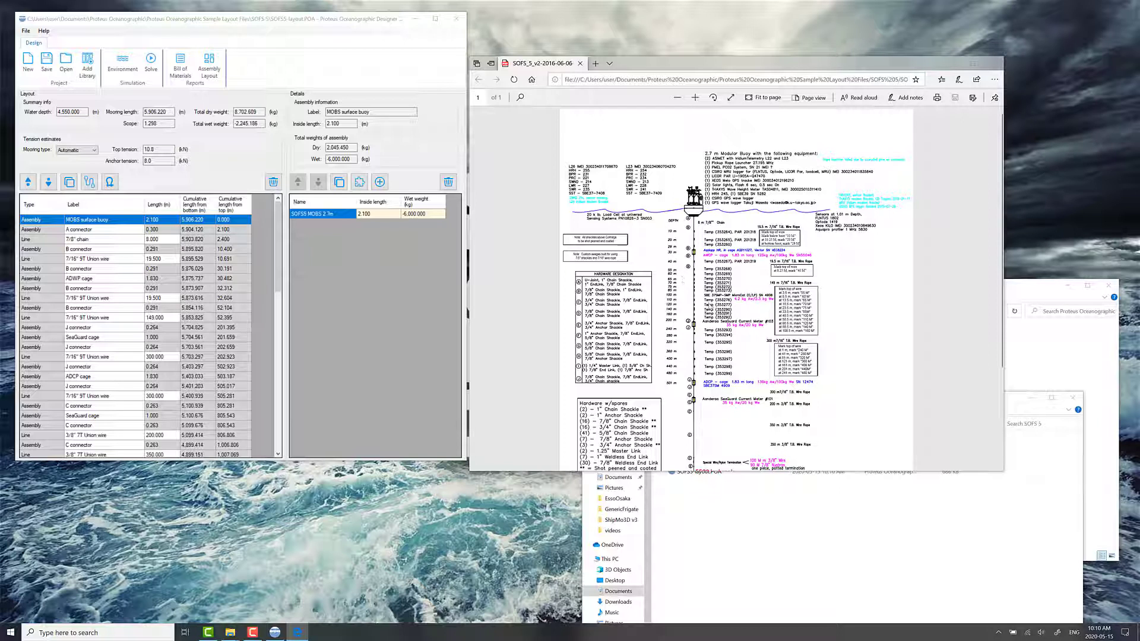
scroll(707, 307, "down", 3)
scroll(701, 190, "up", 3)
scroll(693, 212, "down", 2)
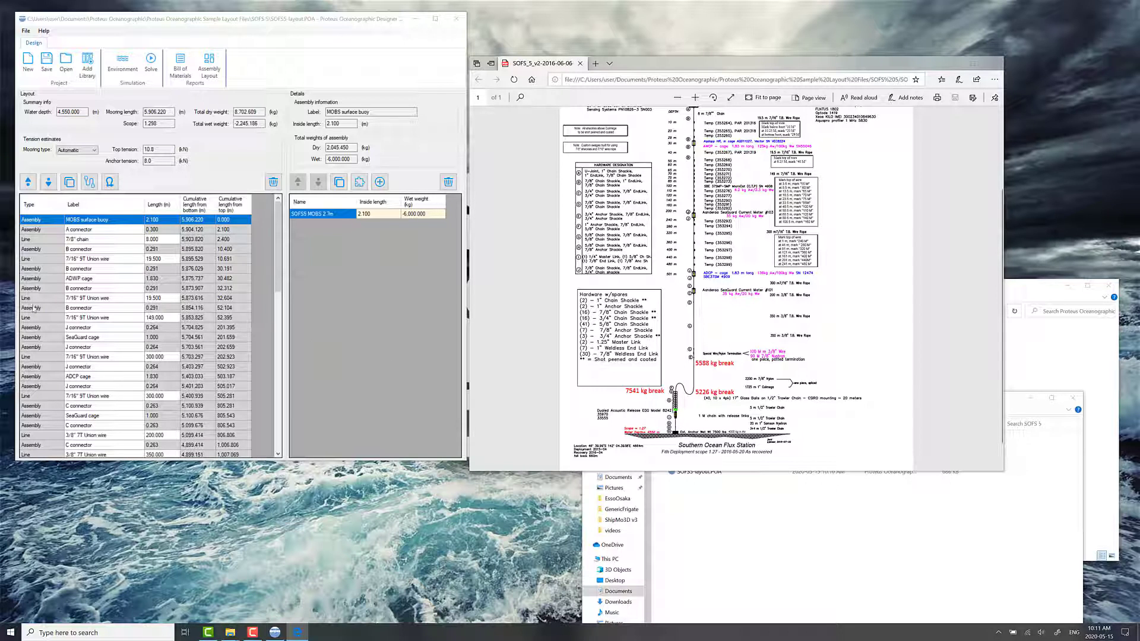
left_click_drag(179, 27, 301, 87)
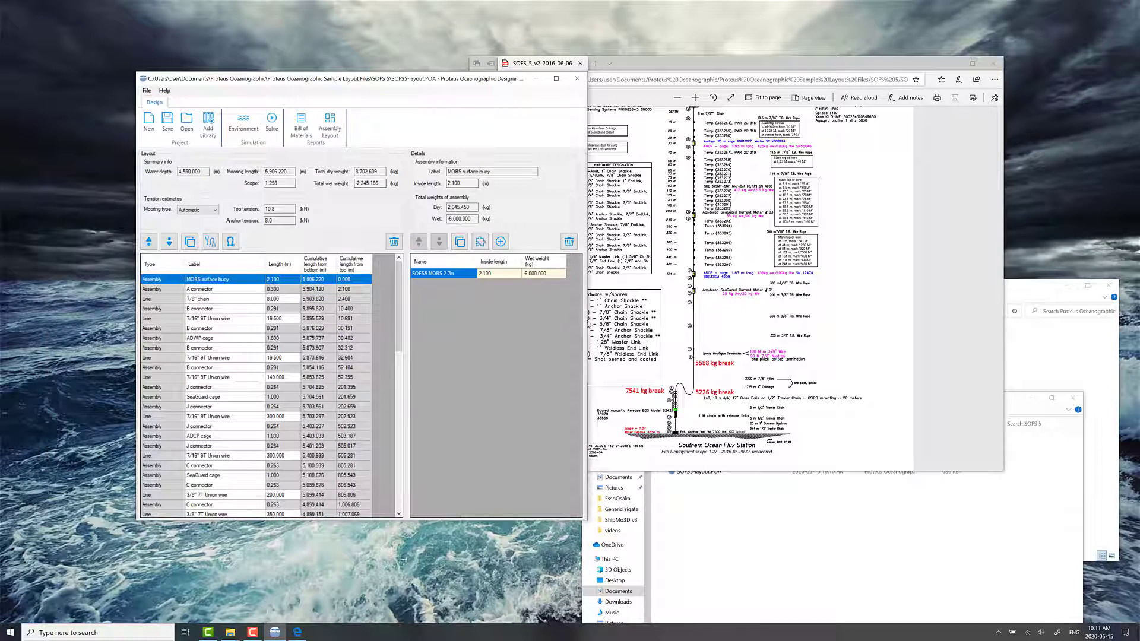
- Widen the Proteus layout window and enter 1.28 in the Scope field
left_click_drag(588, 323, 636, 323)
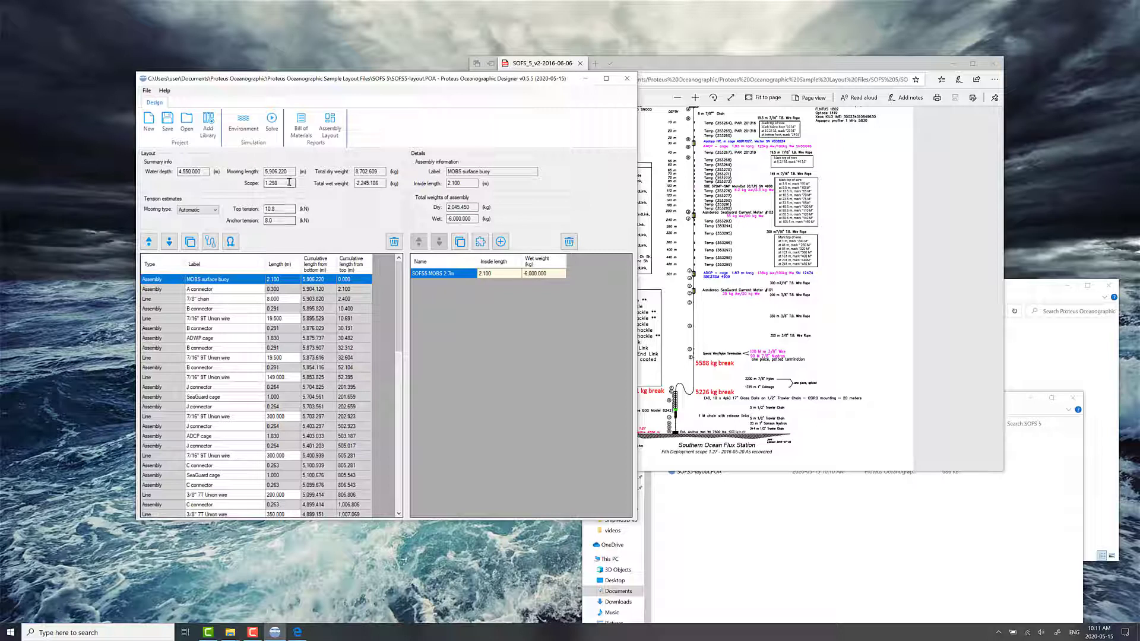
double_click(289, 182)
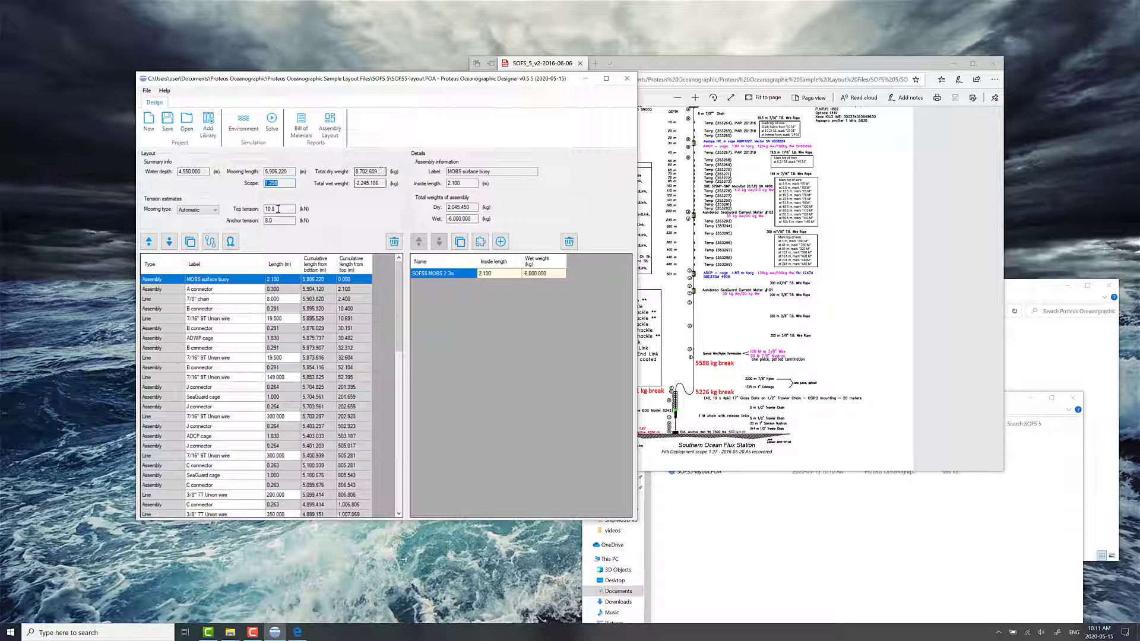
type("1.28")
- Inspect the Total dry weight and Total wet weight values in the summary
double_click(366, 172)
double_click(373, 184)
left_click_drag(378, 182, 356, 186)
left_click(380, 183)
- Show details for the 7/8" chain, MOBS surface buoy, A connector and B connector rows
left_click(202, 299)
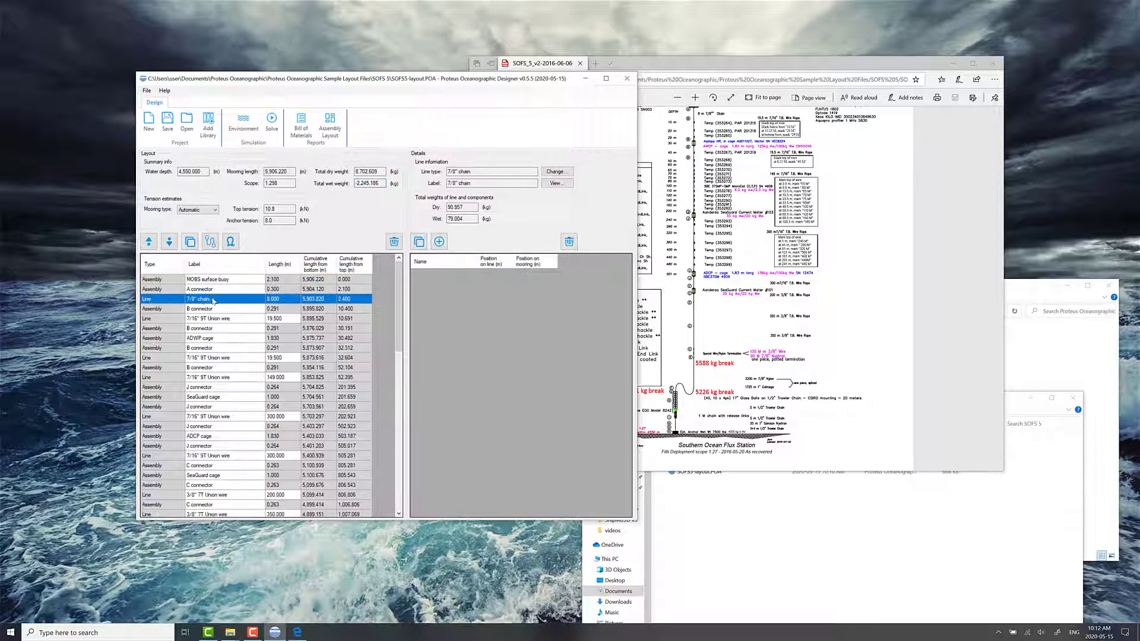
left_click(233, 280)
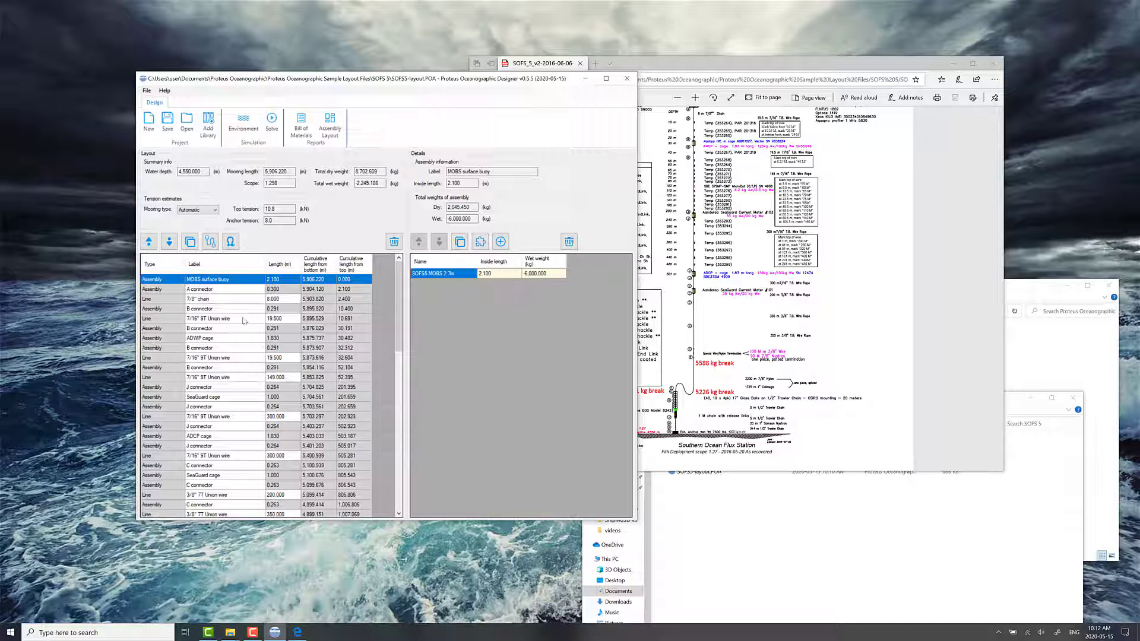
left_click(205, 289)
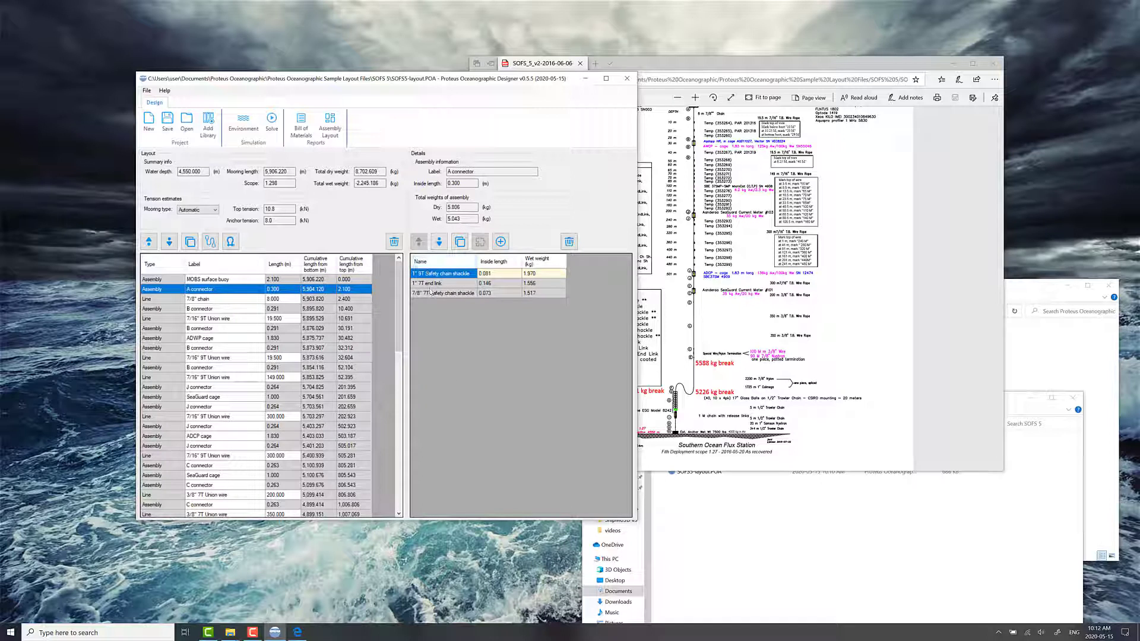
left_click(231, 309)
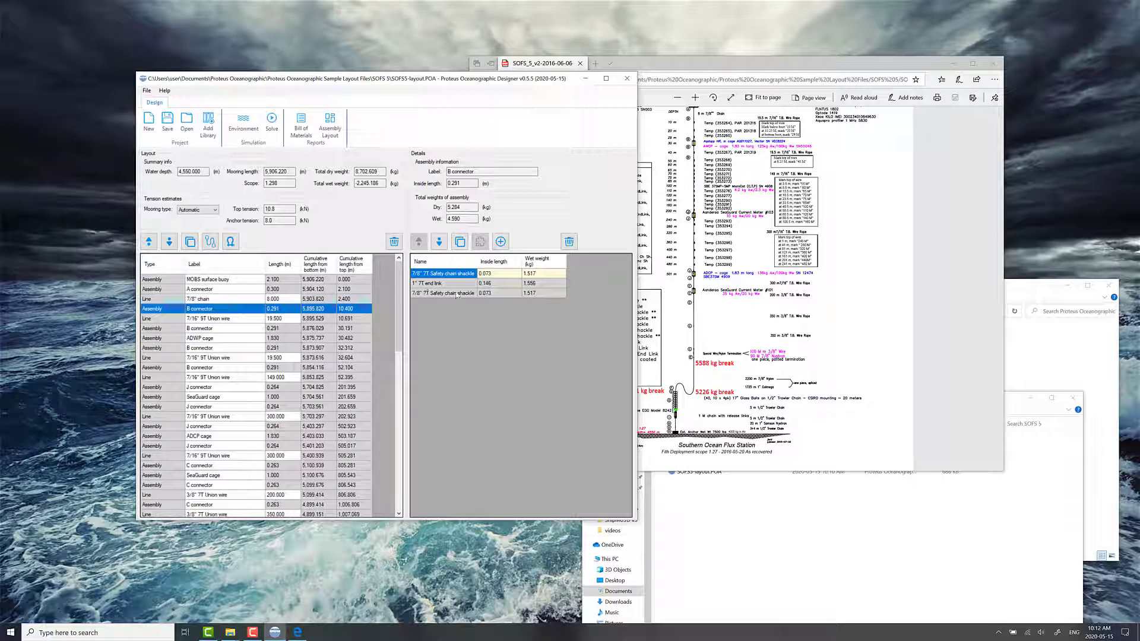
- Compare the B connector against the PDF schematic, then scroll through the layout table
left_click(687, 225)
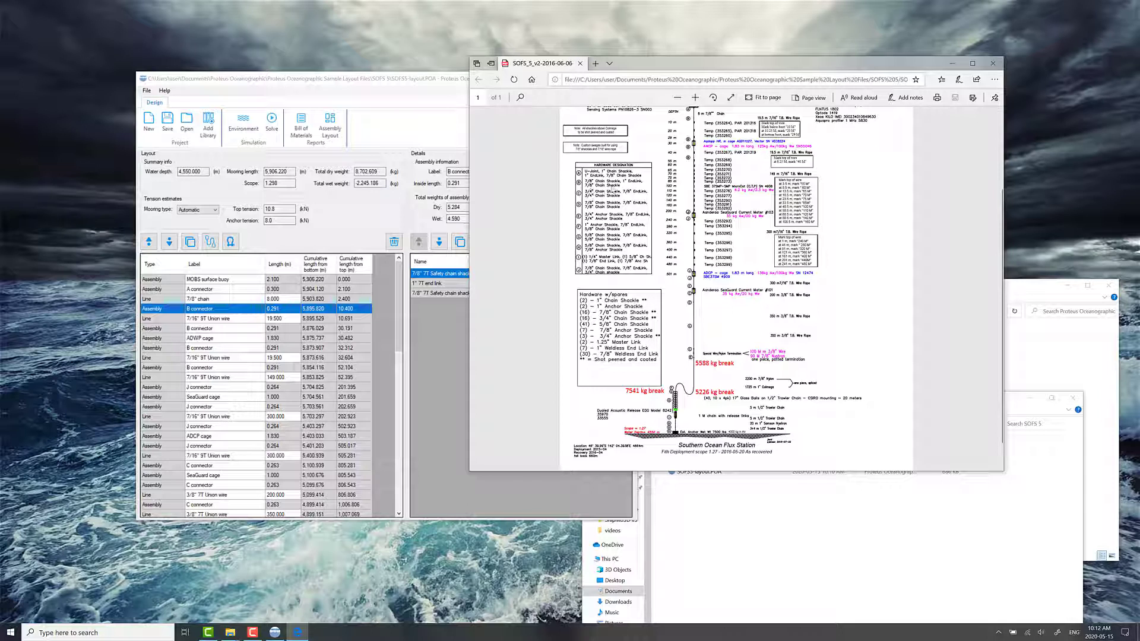
left_click(446, 376)
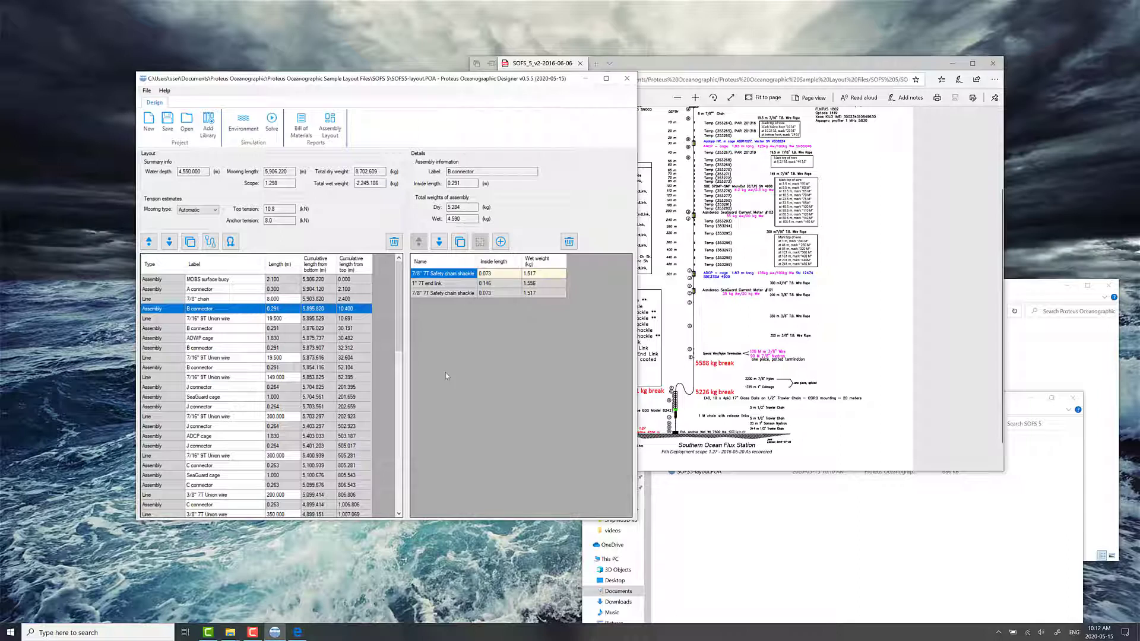
scroll(263, 339, "down", 5)
scroll(263, 339, "down", 10)
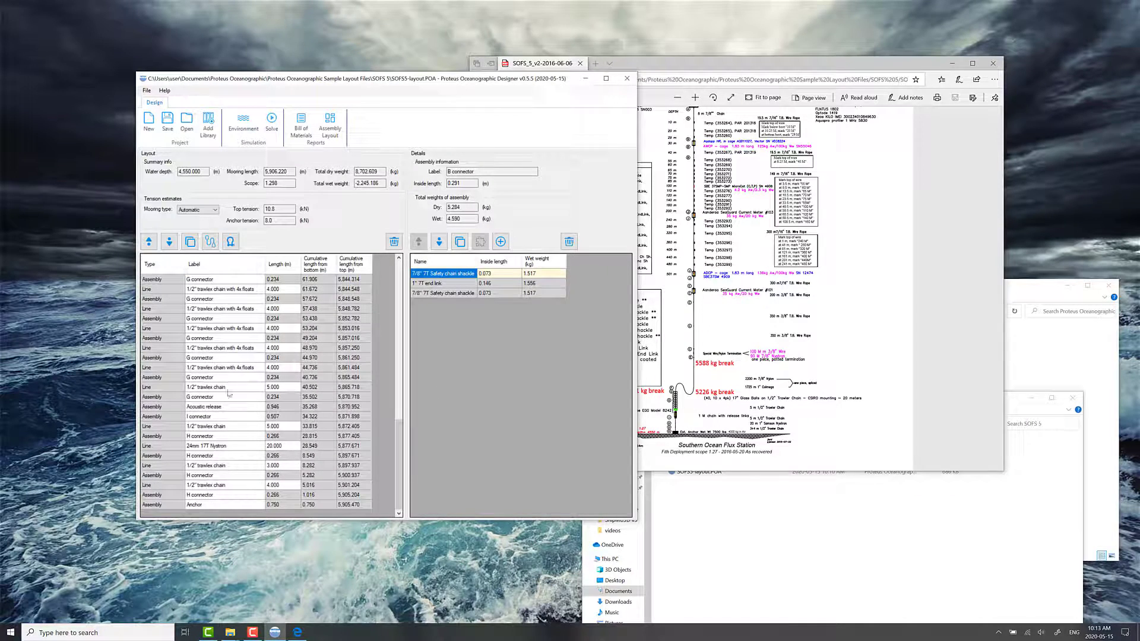
scroll(247, 429, "up", 15)
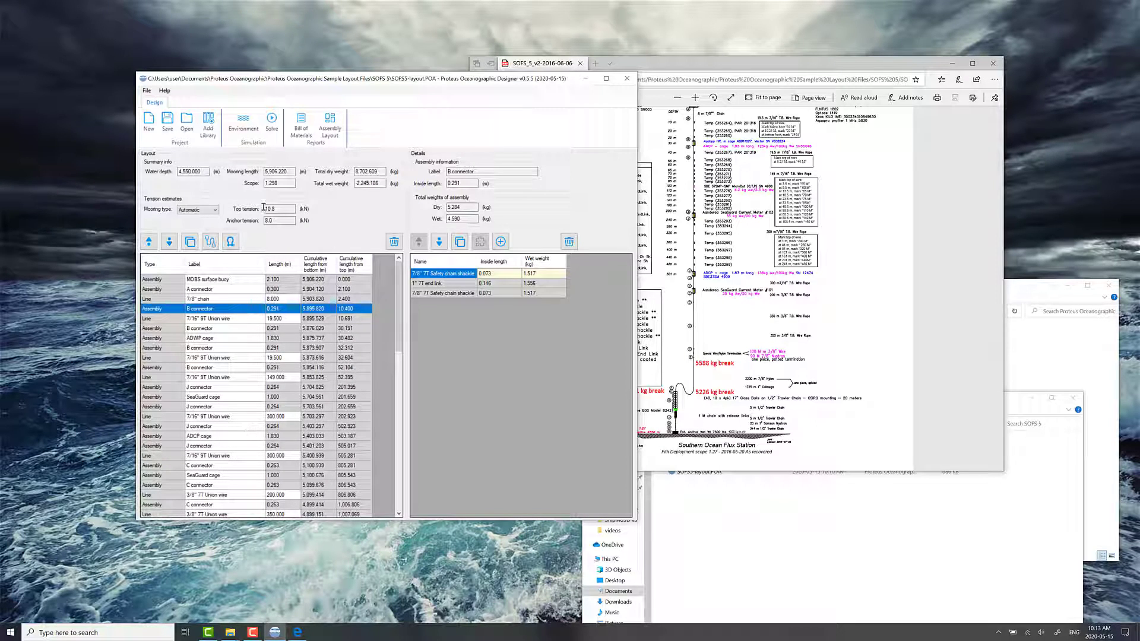
left_click(249, 132)
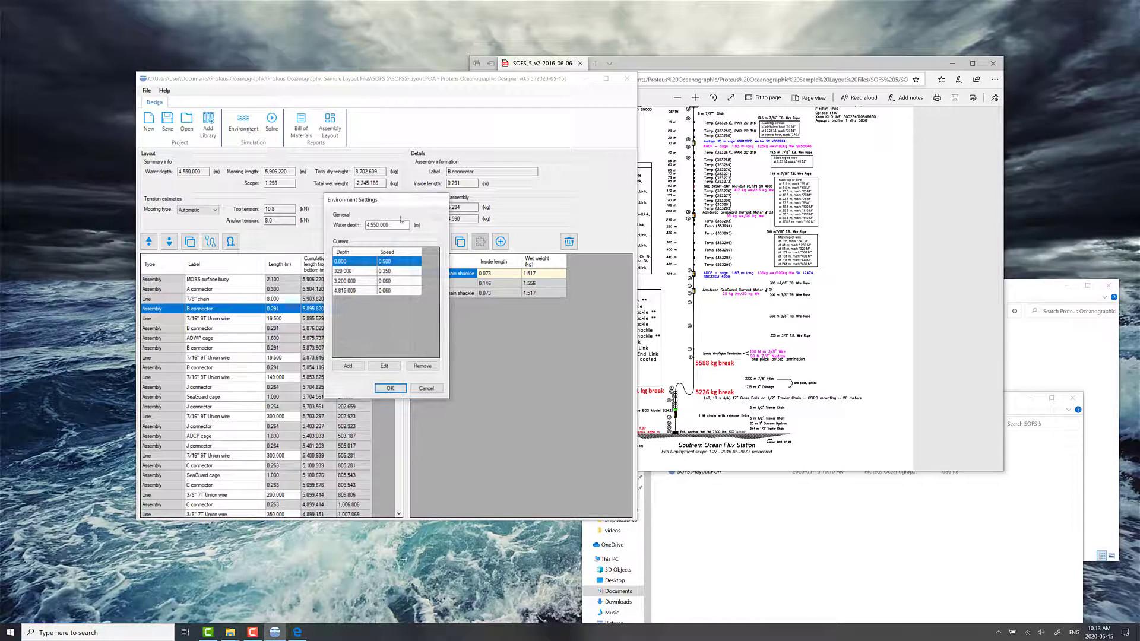
double_click(383, 224)
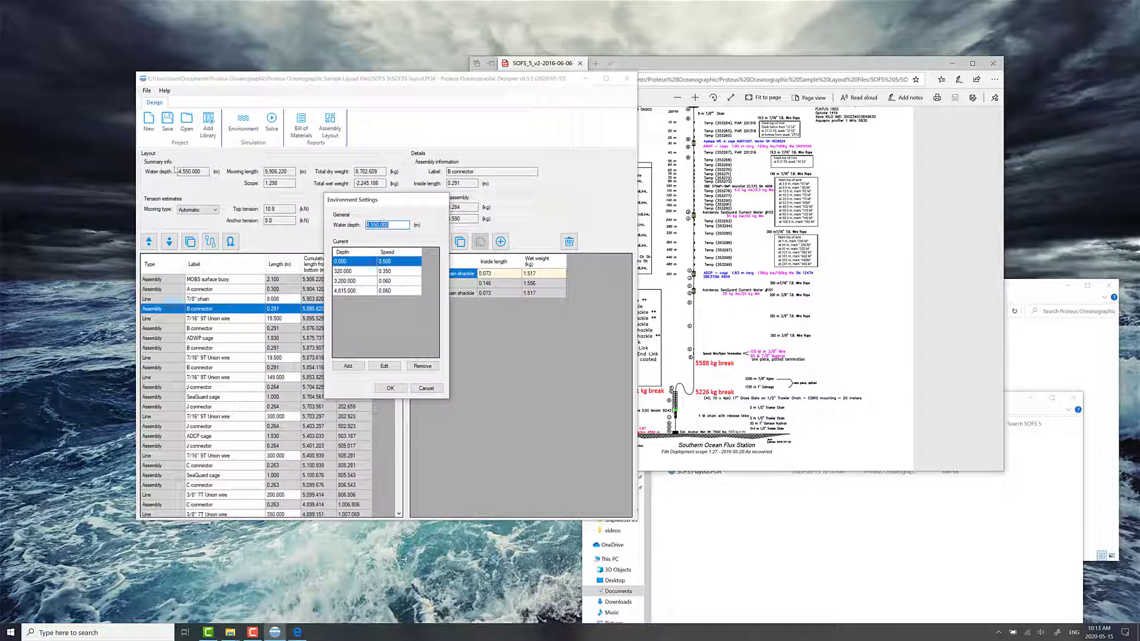
left_click(394, 272)
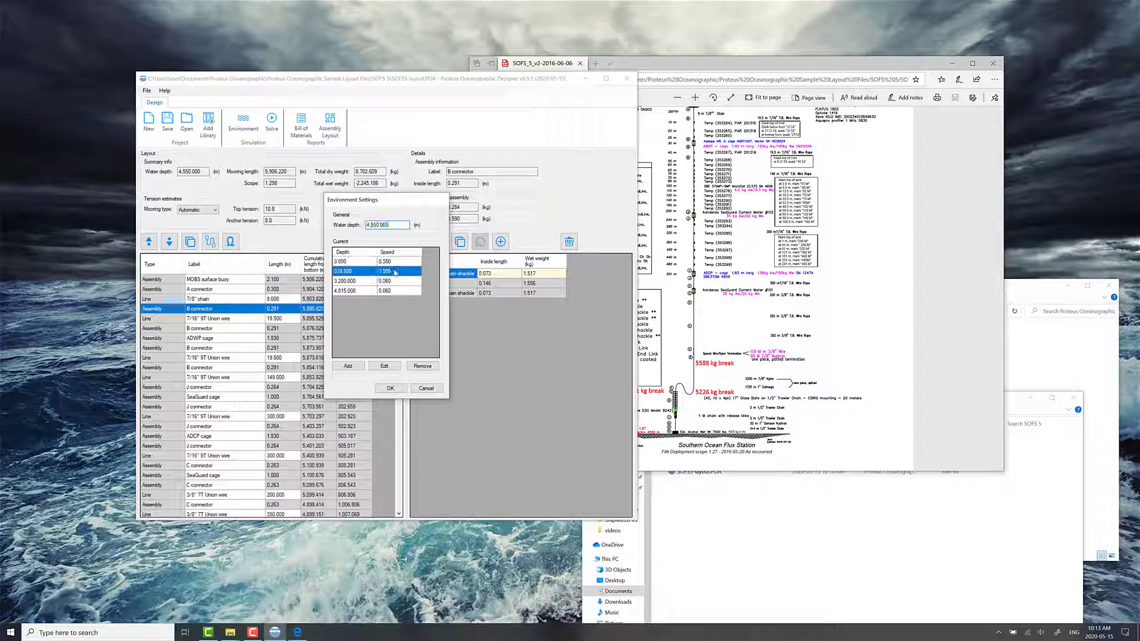
left_click(398, 281)
left_click(398, 291)
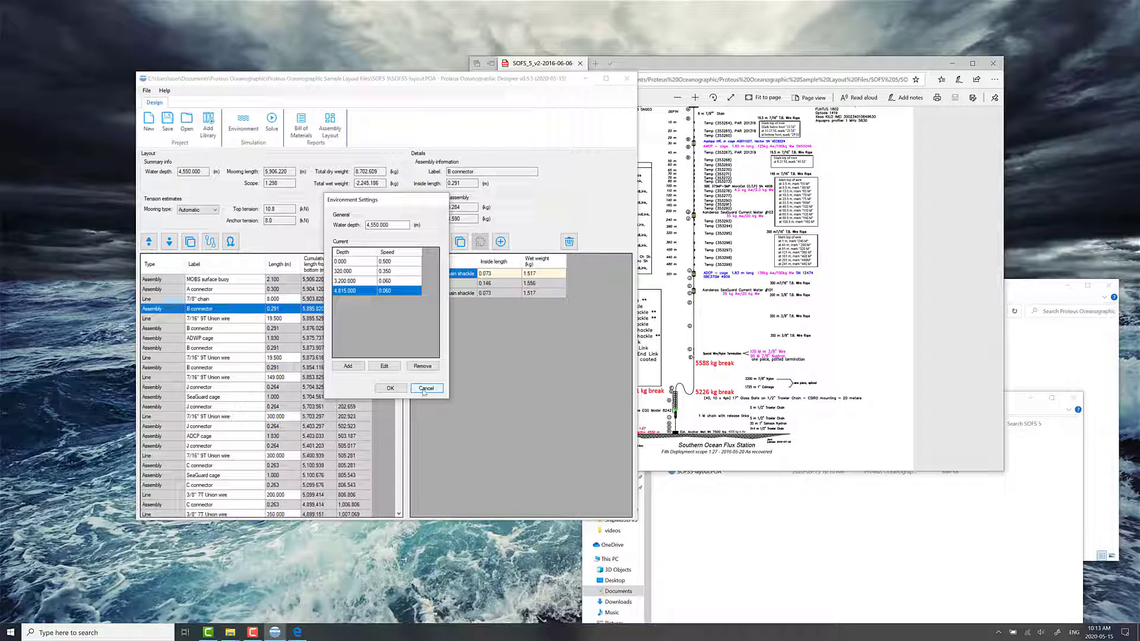
left_click(426, 389)
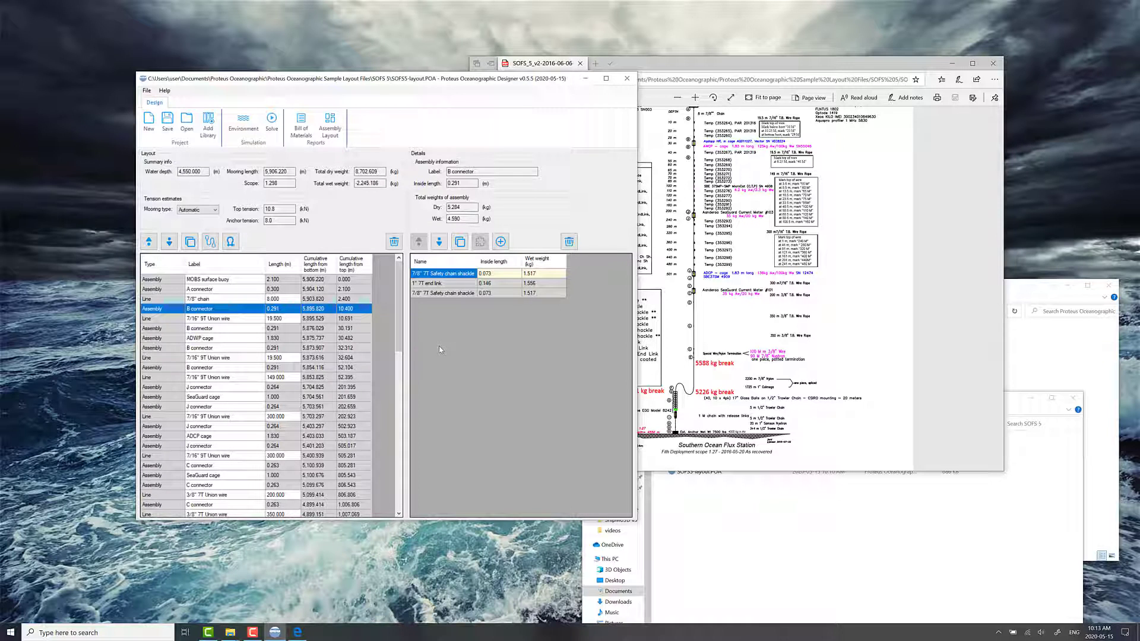
left_click(271, 121)
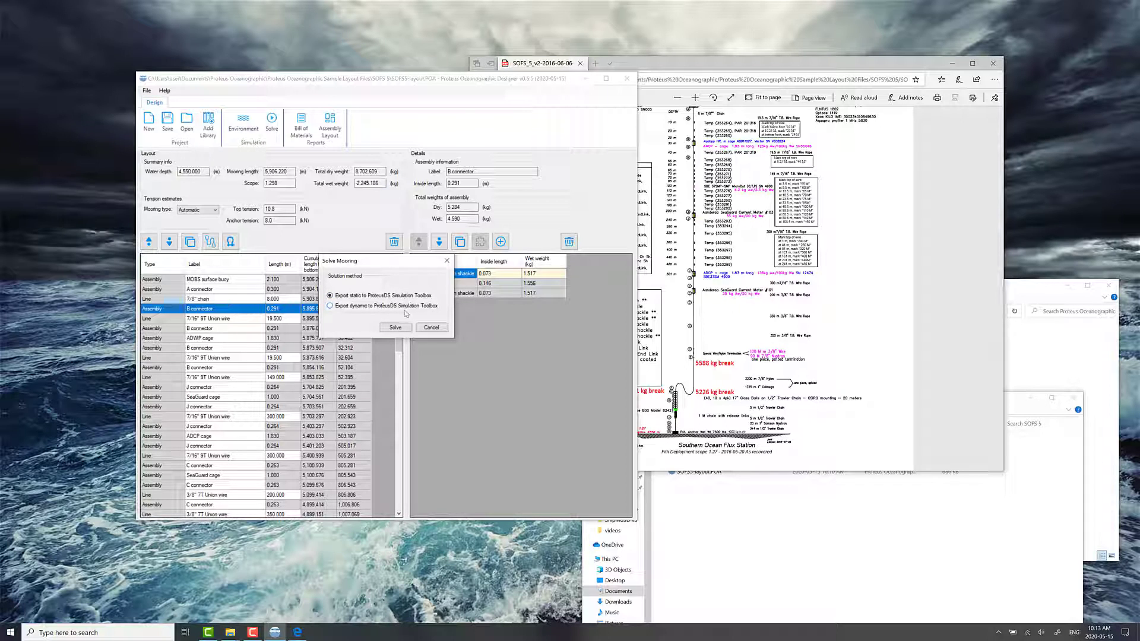
left_click(431, 327)
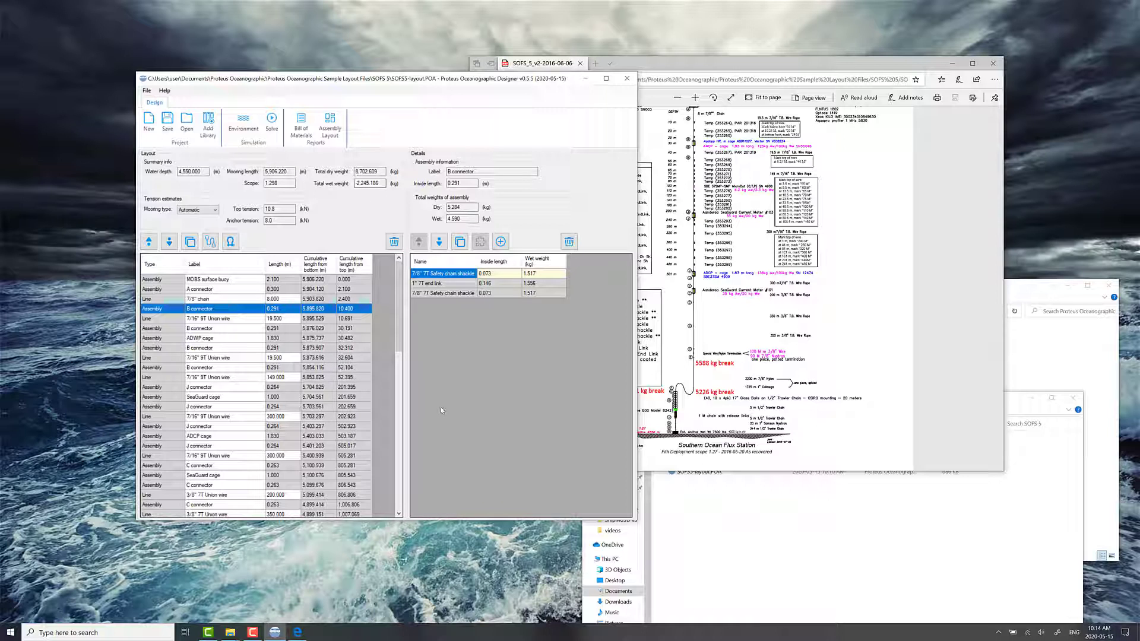
scroll(226, 365, "down", 20)
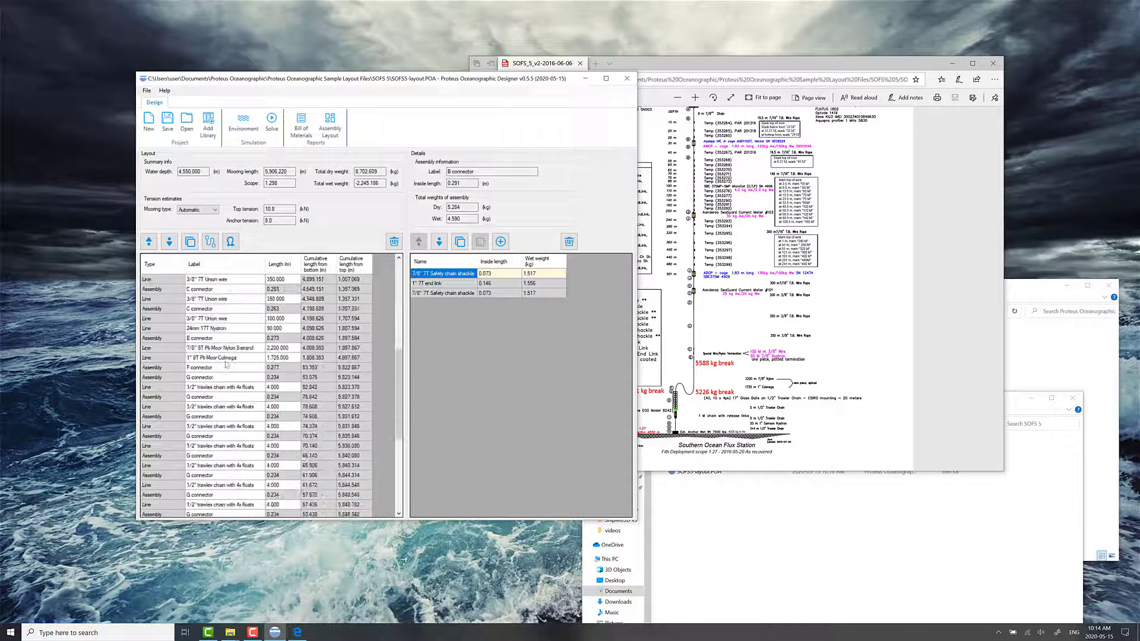
scroll(226, 364, "up", 20)
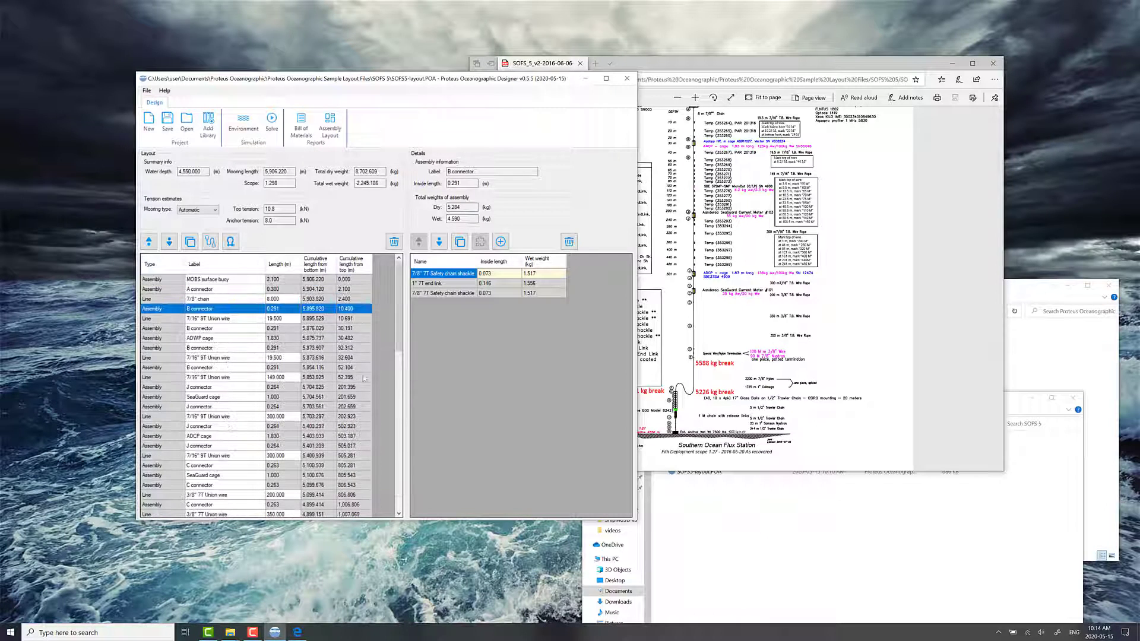